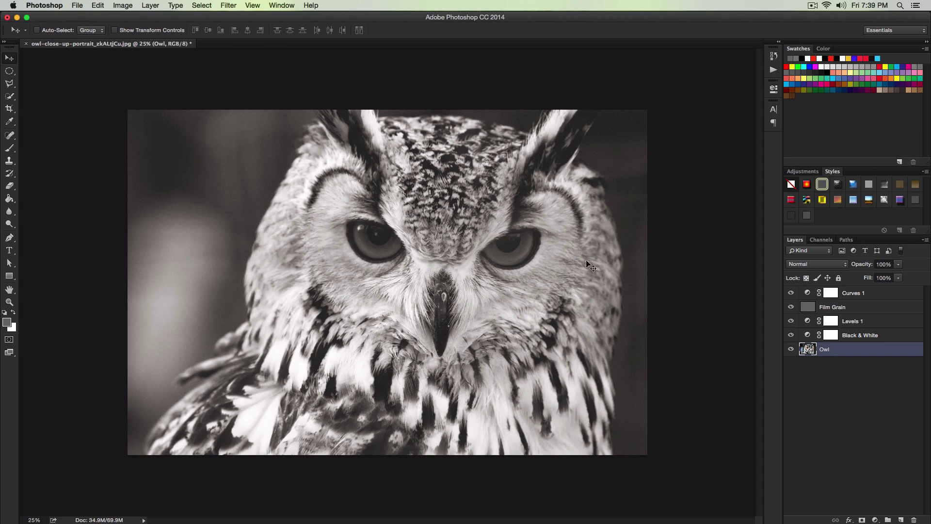
Toggle the effect layers off and back on to compare the original with the black-and-white version.
drag(791, 293, 793, 334)
click(791, 334)
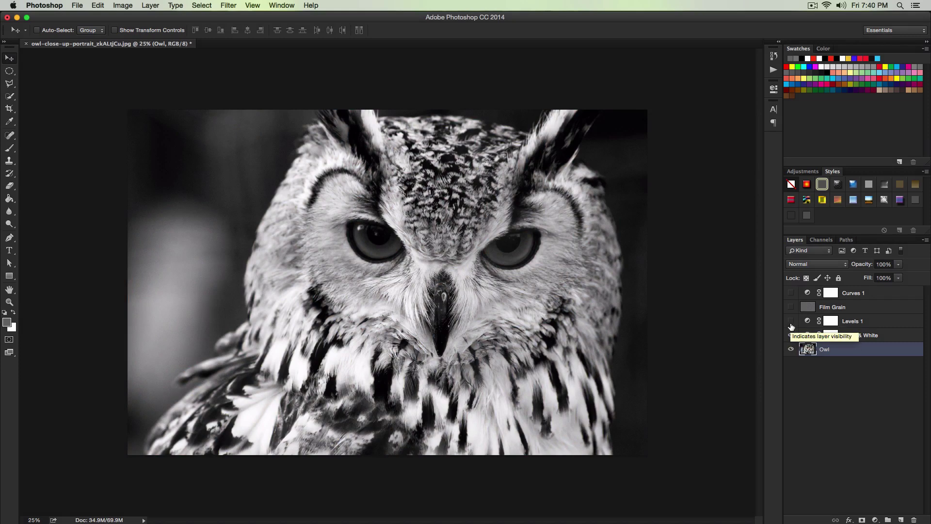
drag(791, 330, 791, 292)
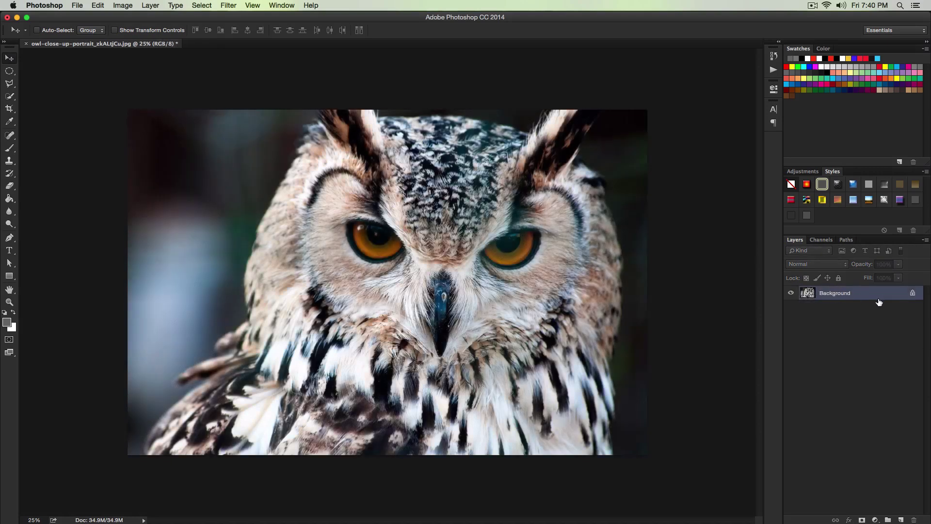
Convert the locked Background into an editable layer named 'Owl'.
double_click(877, 300)
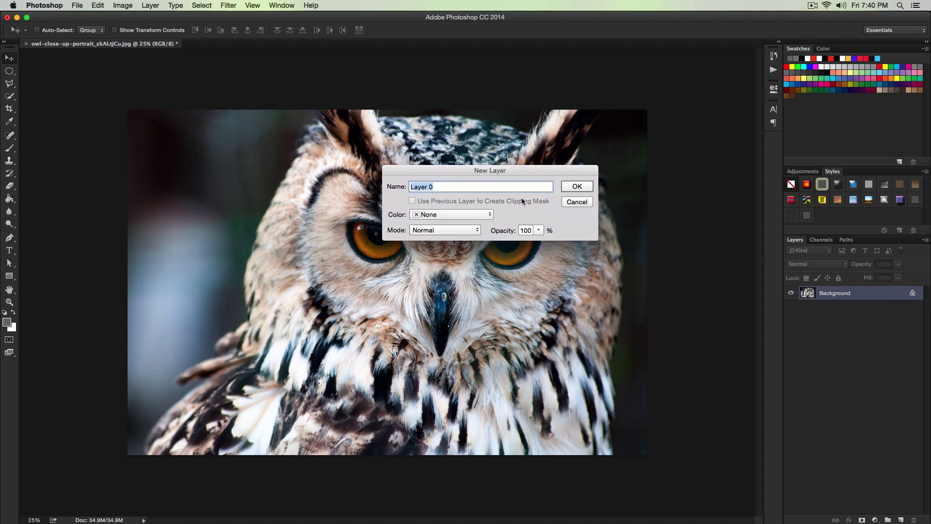
text(Owl)
key(Return)
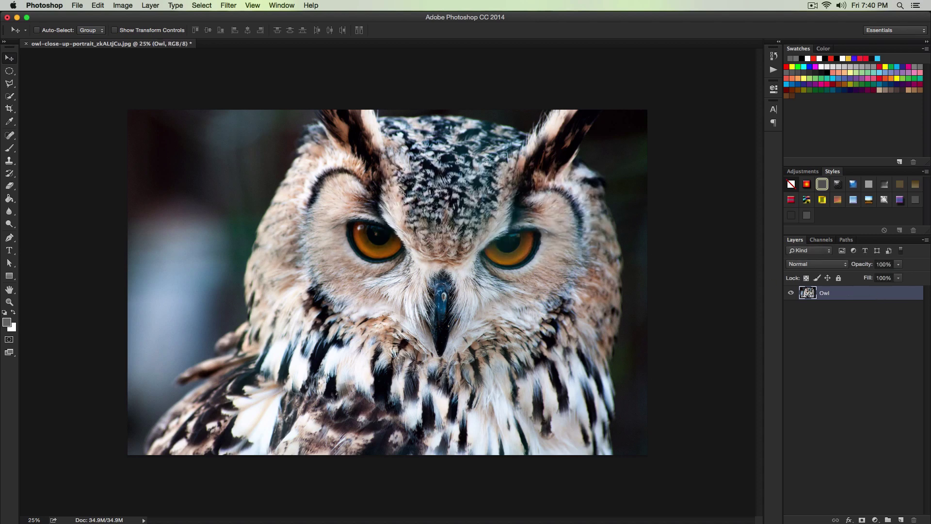
Test hiding and showing the Owl layer, nudge it right and down, then undo the move.
click(789, 294)
click(789, 294)
drag(420, 284, 458, 296)
key(super+z)
Add a Black & White 1 adjustment layer above Owl using the Darker preset.
click(148, 5)
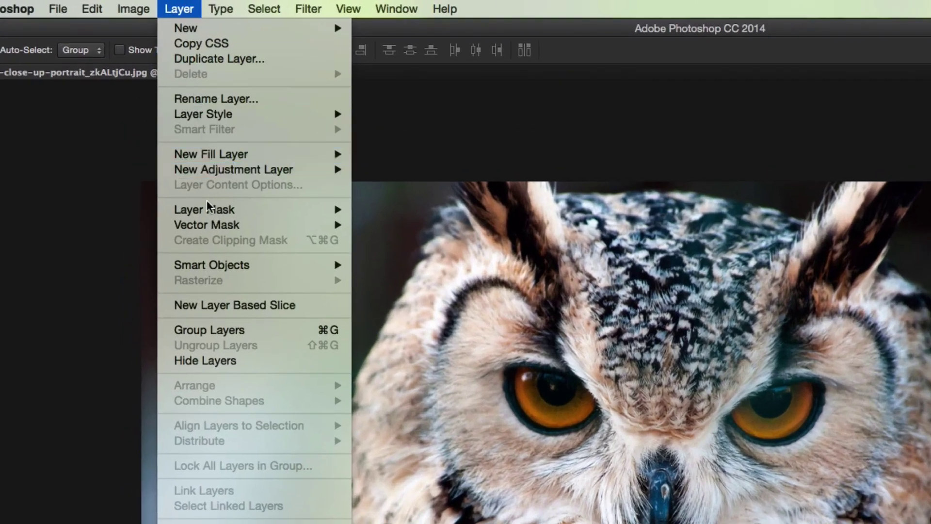
mouse_move(206, 170)
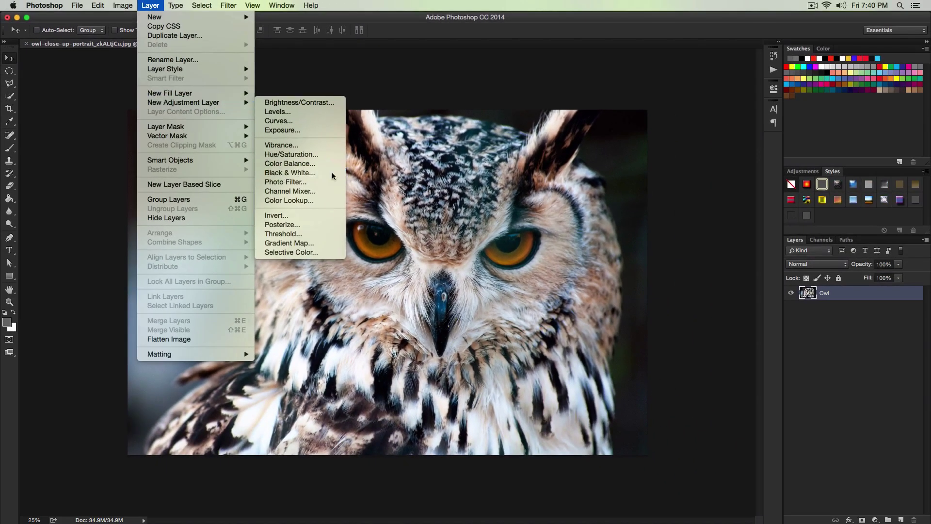
click(412, 233)
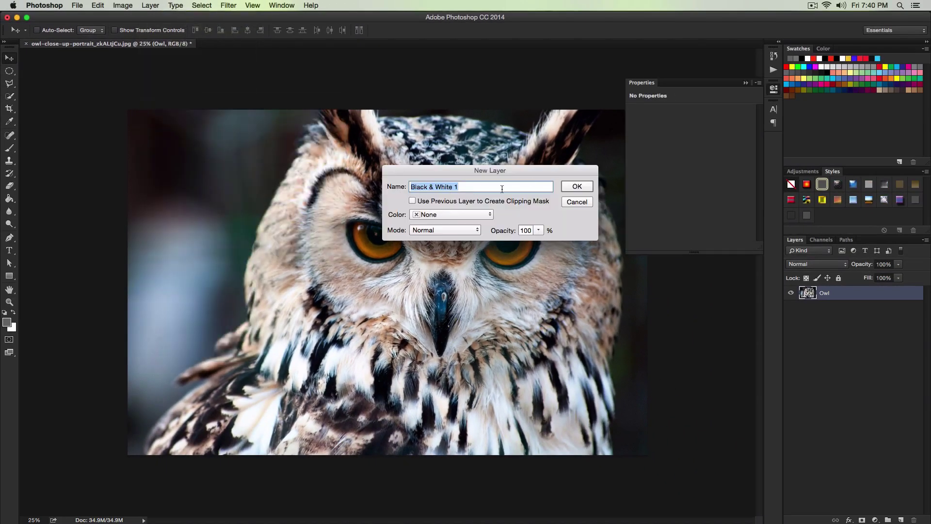
click(580, 186)
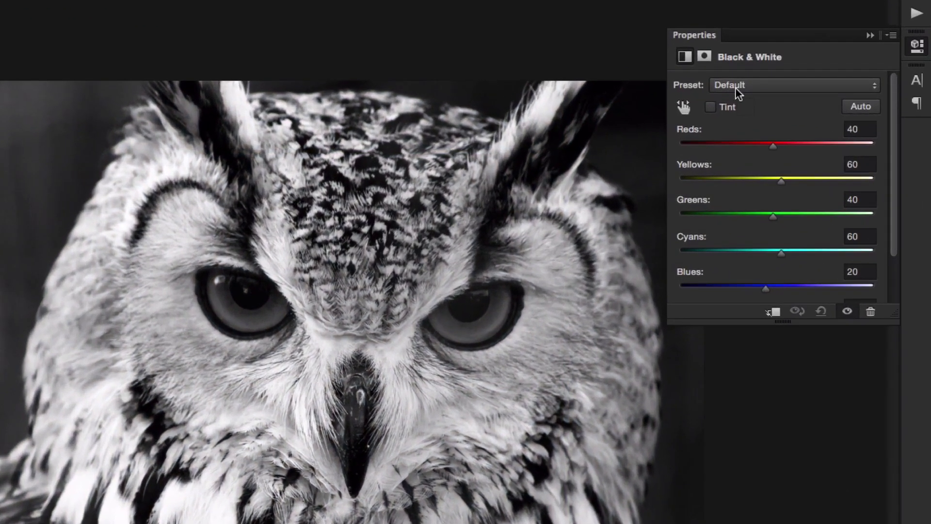
click(691, 102)
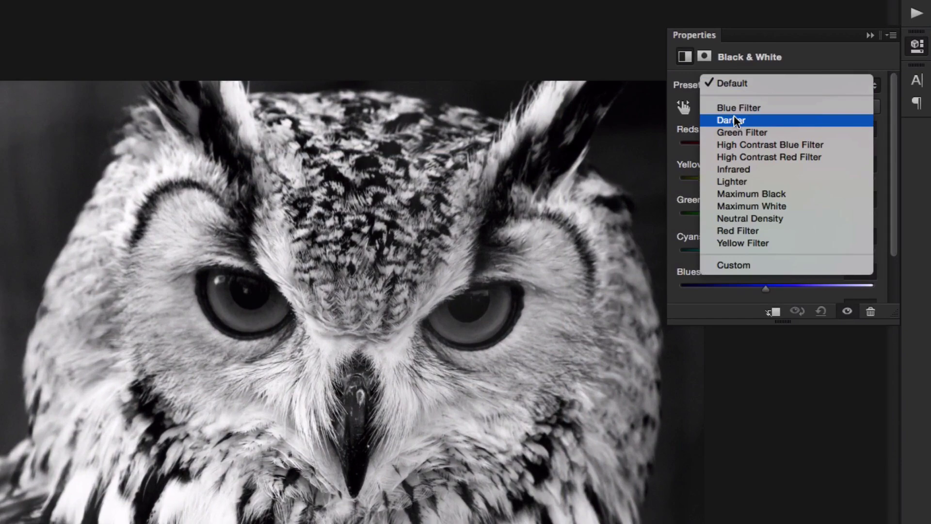
click(735, 122)
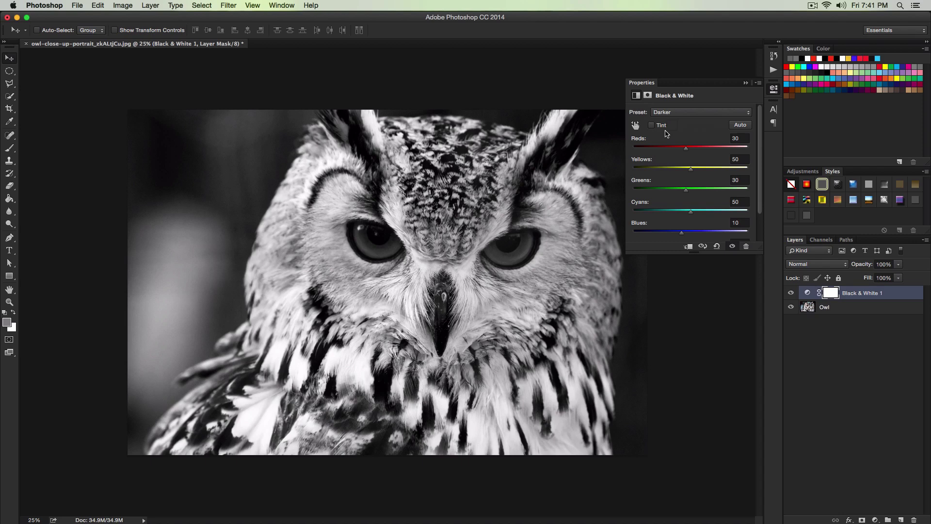
click(746, 83)
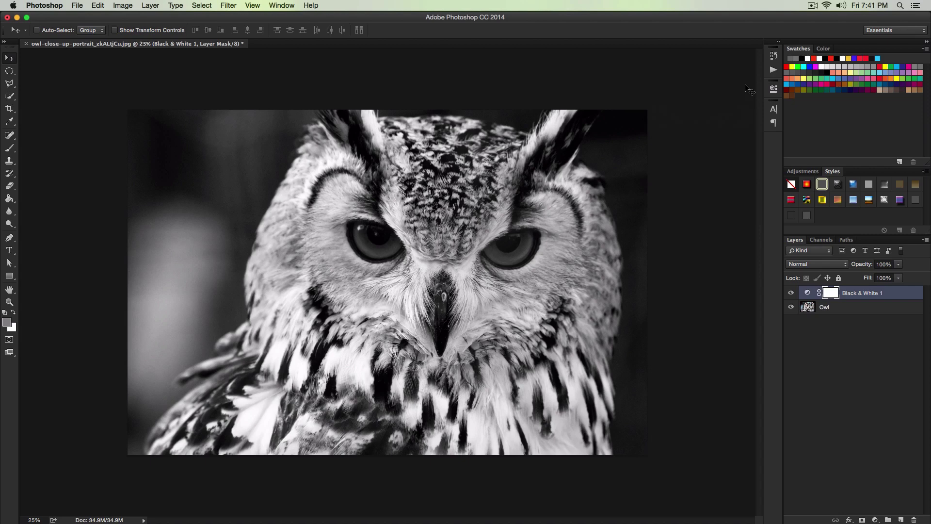
Add a Levels 1 adjustment layer with the black Output Levels raised to 40.
click(150, 5)
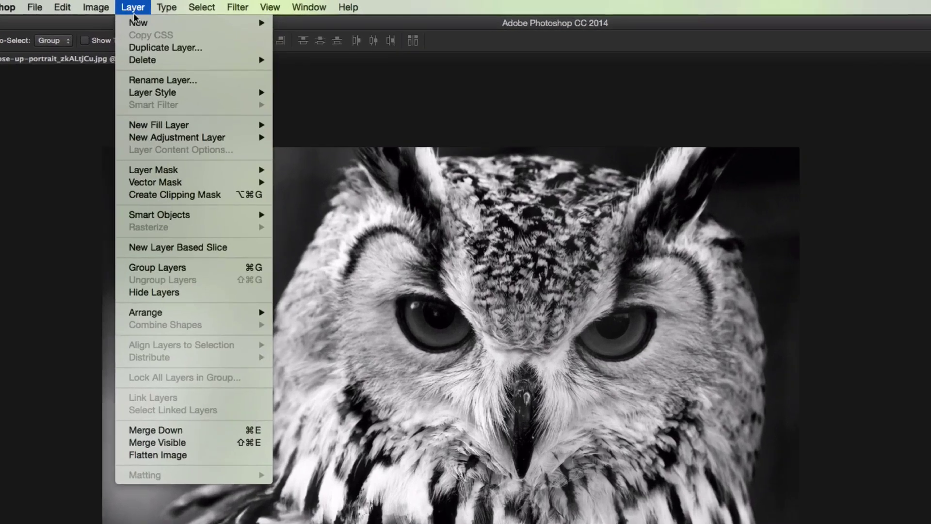
mouse_move(186, 140)
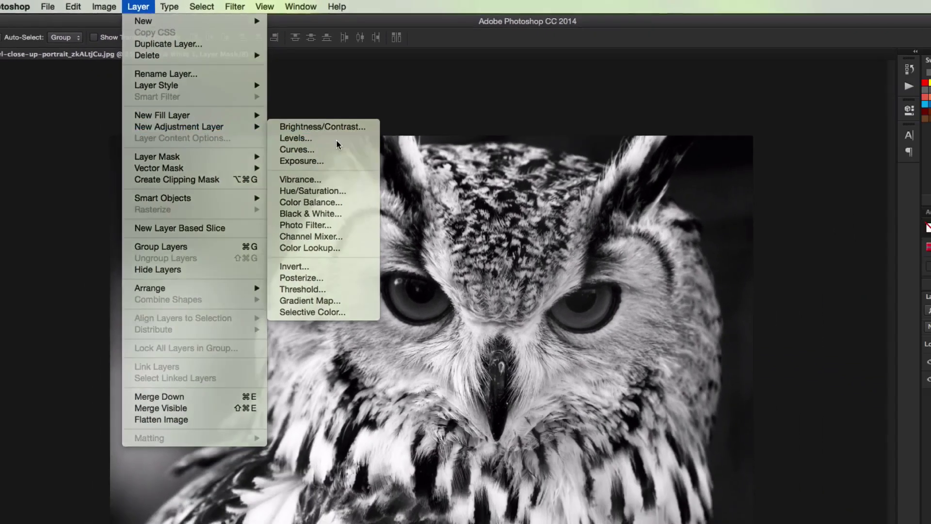
click(360, 185)
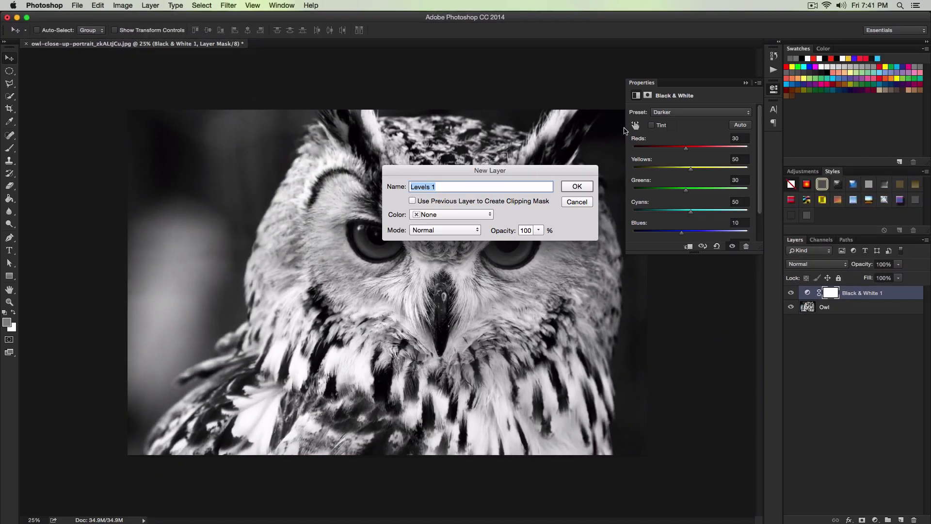
click(576, 189)
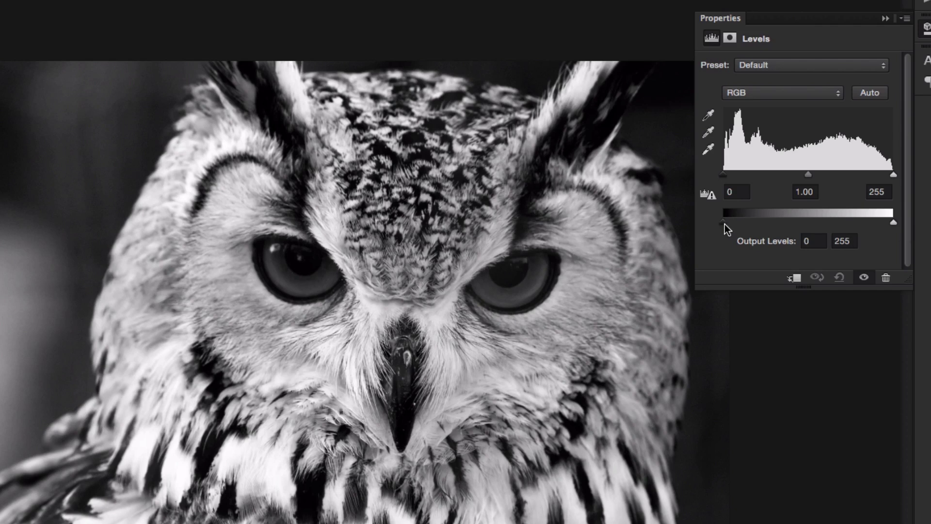
drag(724, 224, 750, 225)
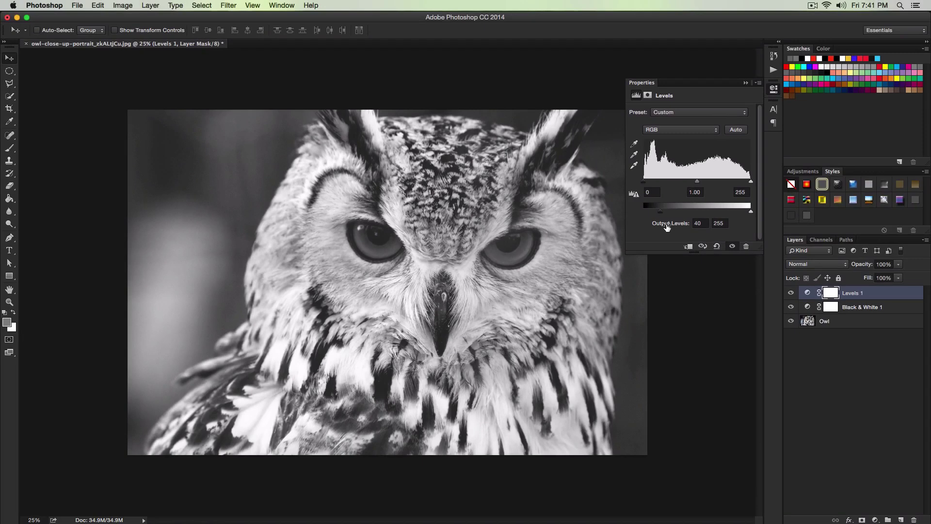
Create a new layer named 'Film Grain' set to Overlay mode at 50% opacity.
click(745, 83)
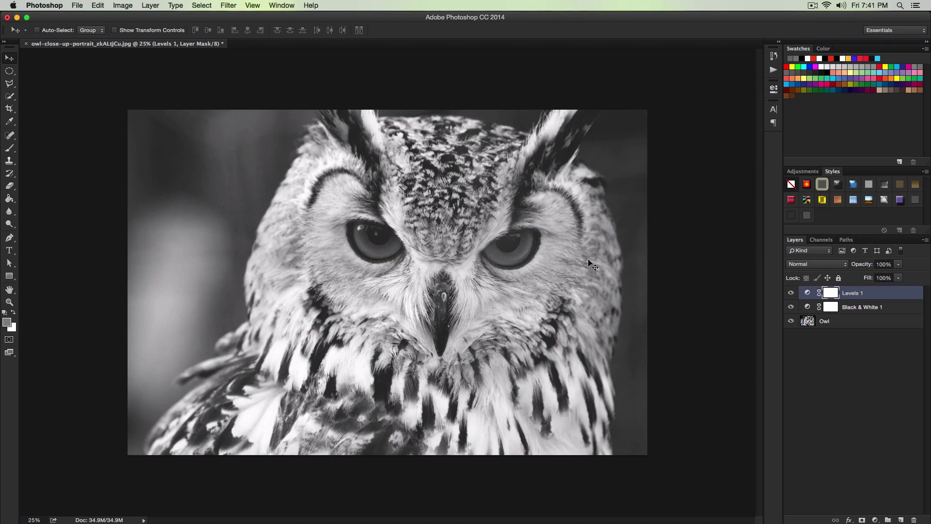
click(150, 5)
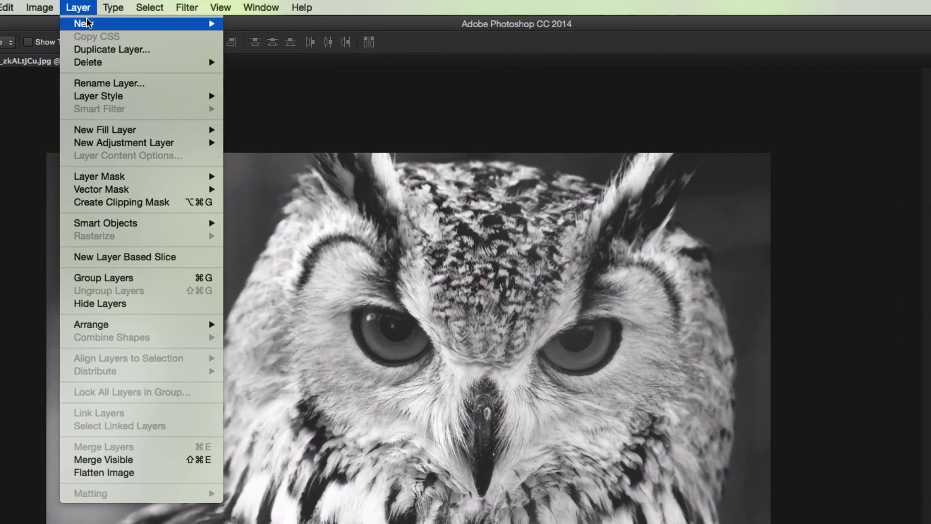
mouse_move(87, 23)
click(244, 26)
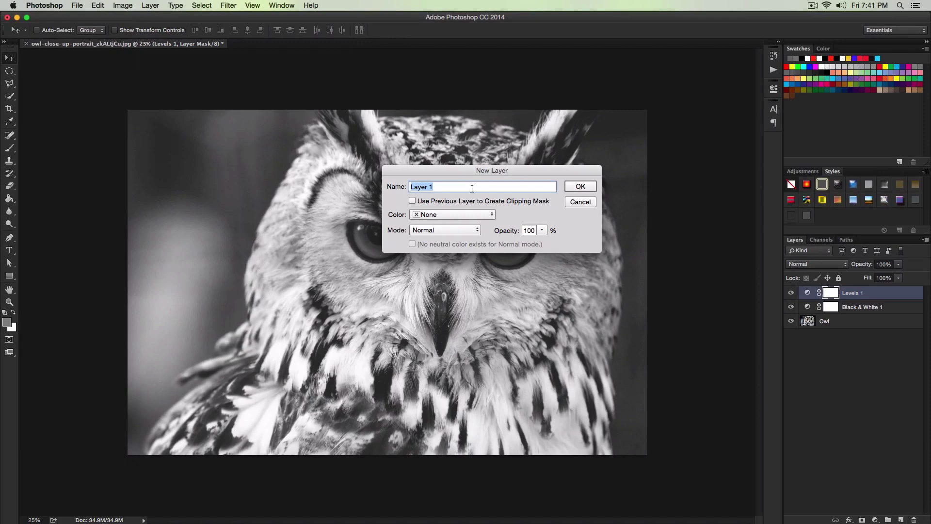
text(Film Grain)
drag(445, 172, 445, 179)
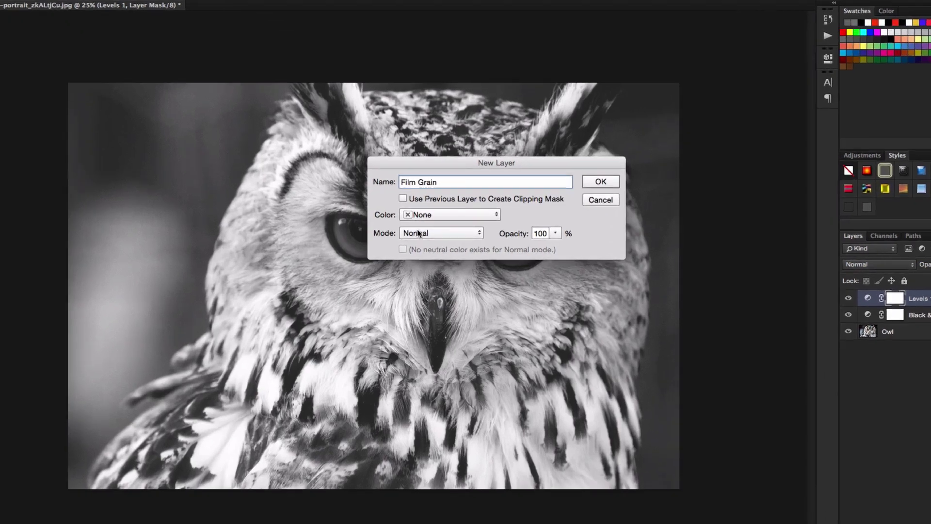
click(424, 237)
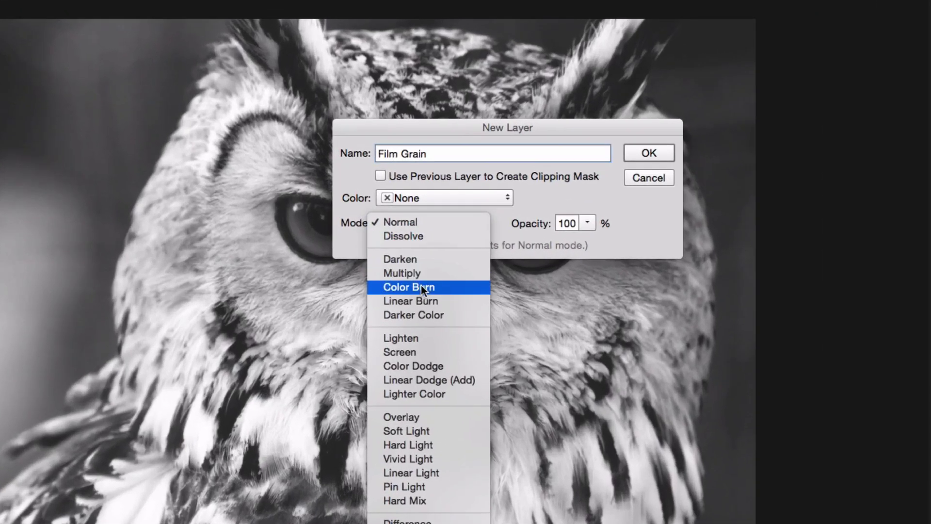
click(415, 417)
click(588, 223)
drag(577, 242, 551, 237)
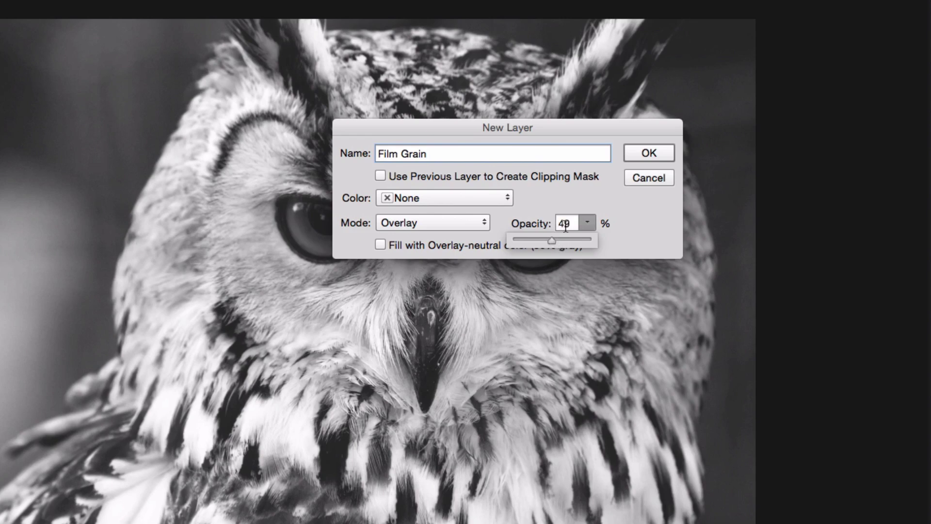
double_click(565, 223)
text(50)
key(Return)
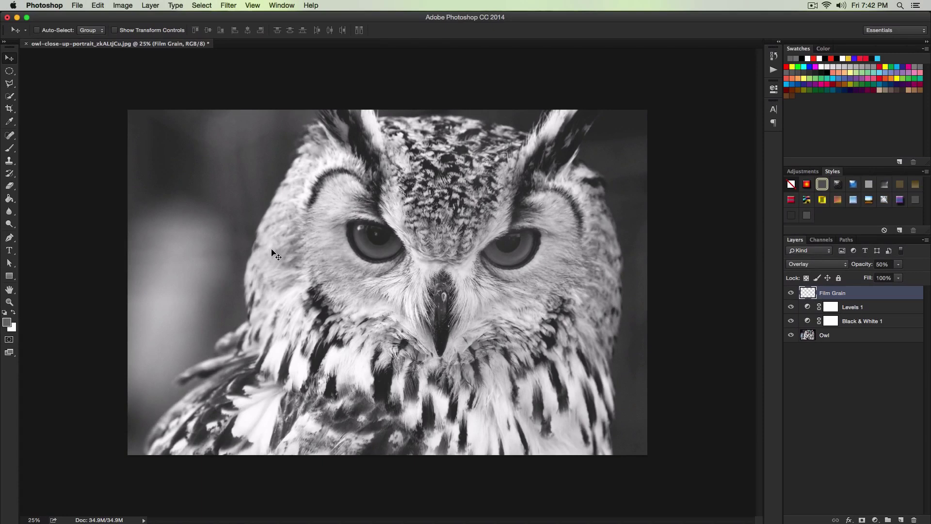
Keep a white background and grey 6c6c6c foreground, then fill Film Grain with that grey.
click(12, 327)
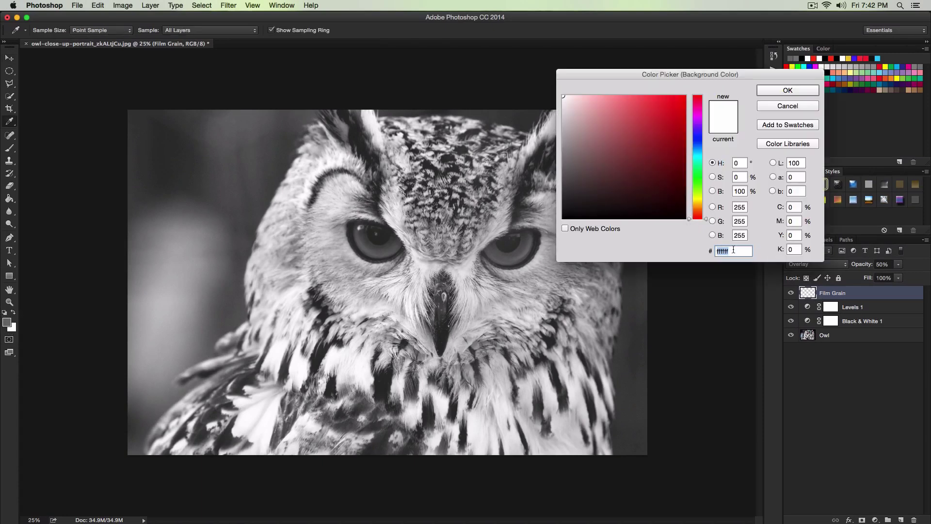
click(787, 90)
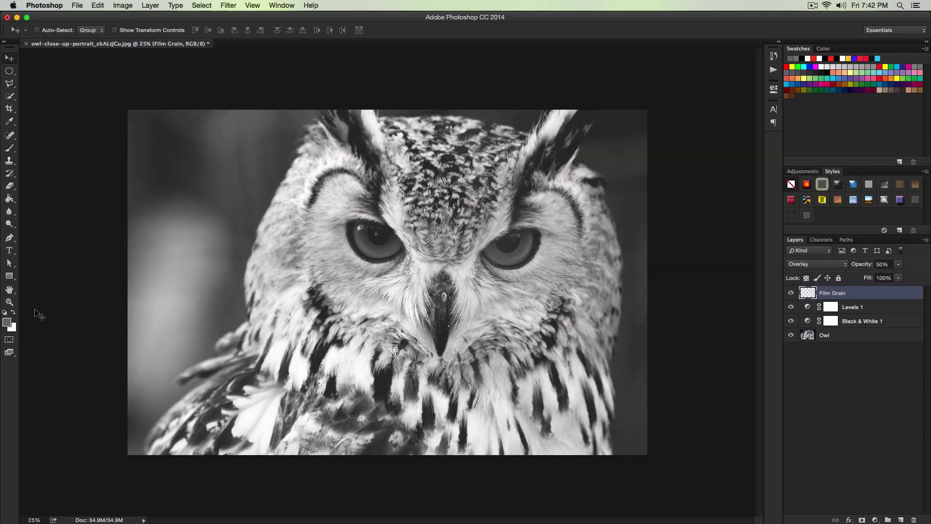
click(7, 322)
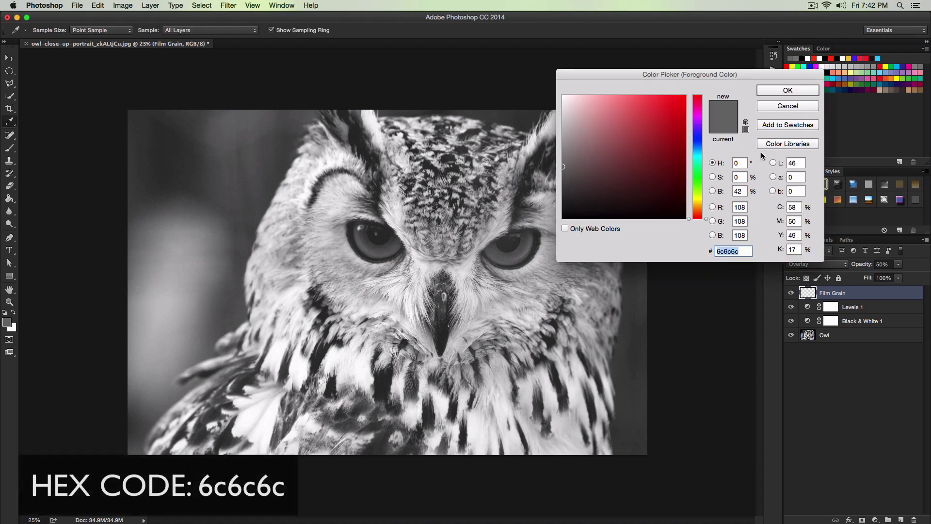
click(775, 92)
key(v)
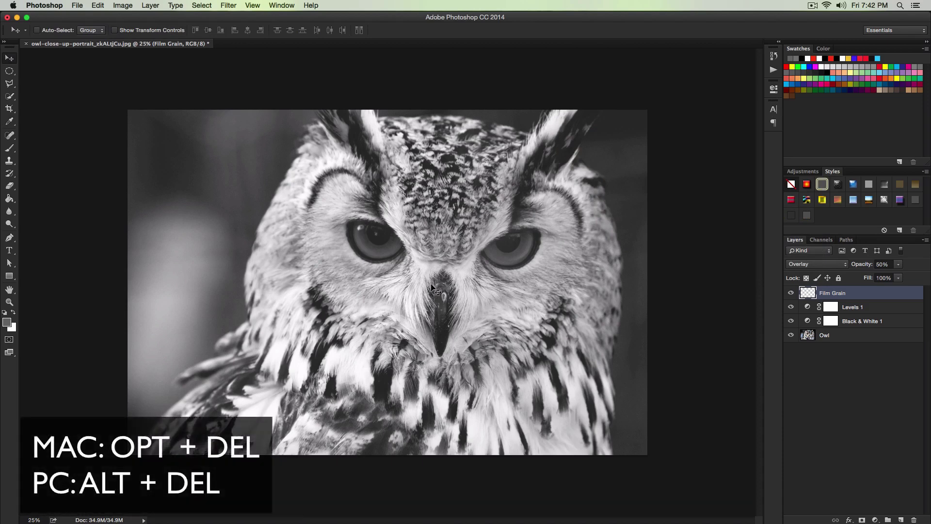
key(alt+BackSpace)
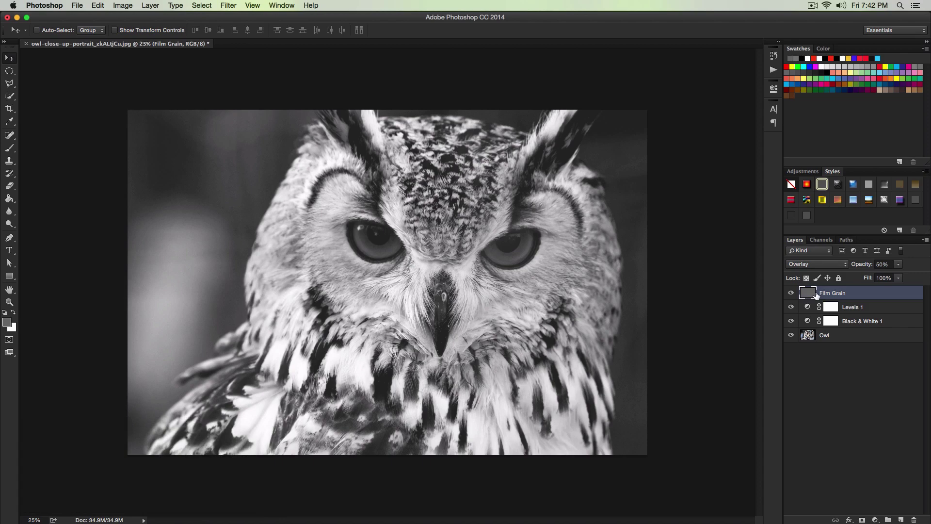
Convert the grey Film Grain layer to a smart object from its layer context menu.
right_click(864, 293)
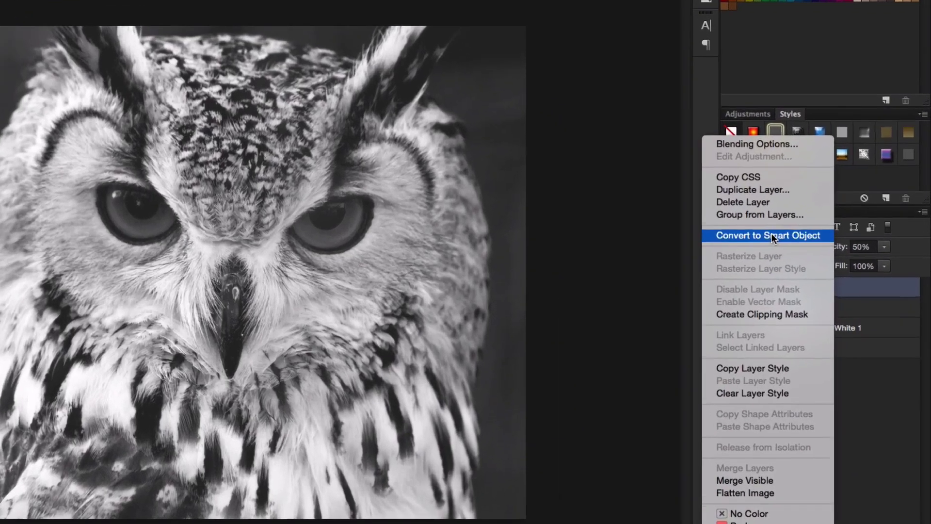
click(818, 253)
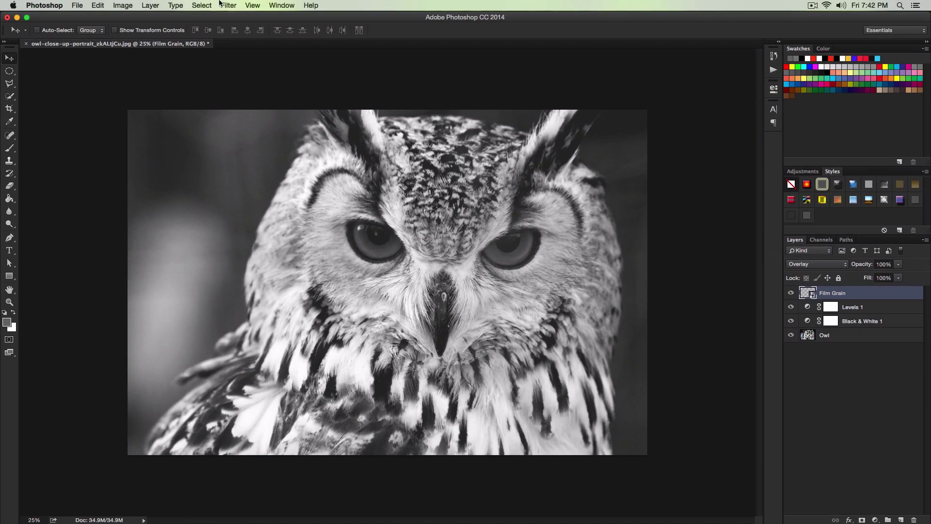
Apply an Add Noise smart filter to Film Grain at 15%, Uniform, Monochromatic.
click(230, 6)
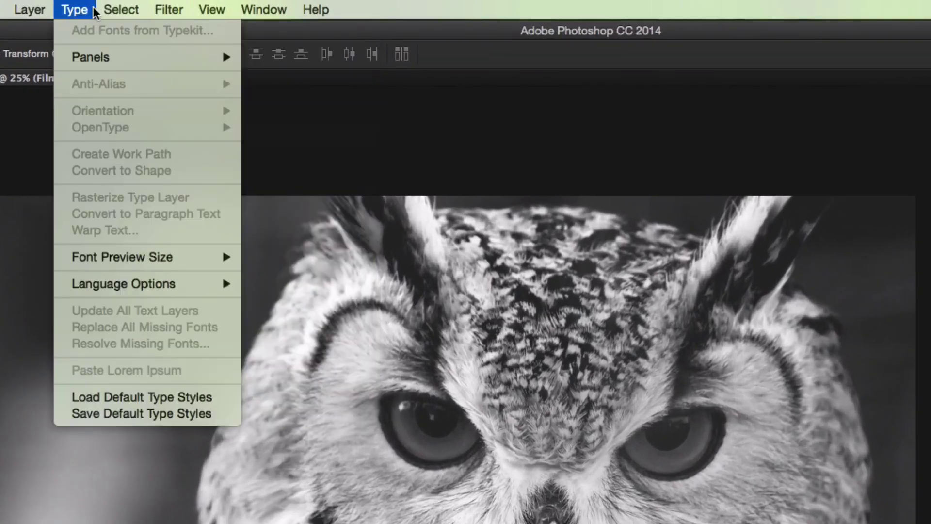
mouse_move(340, 248)
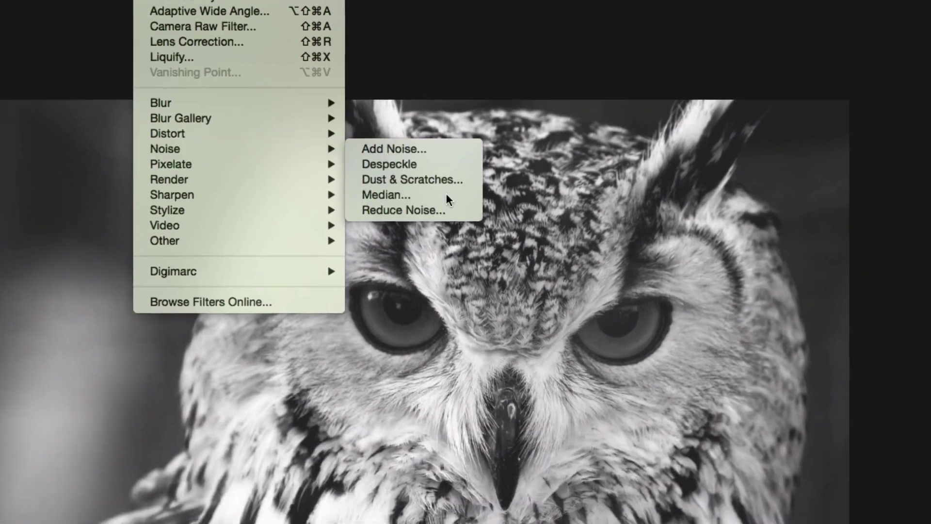
click(422, 247)
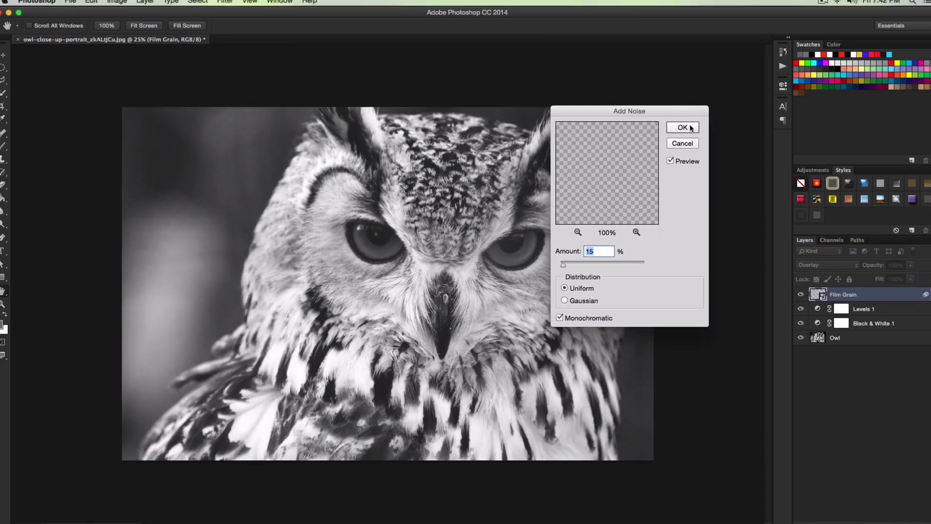
click(854, 73)
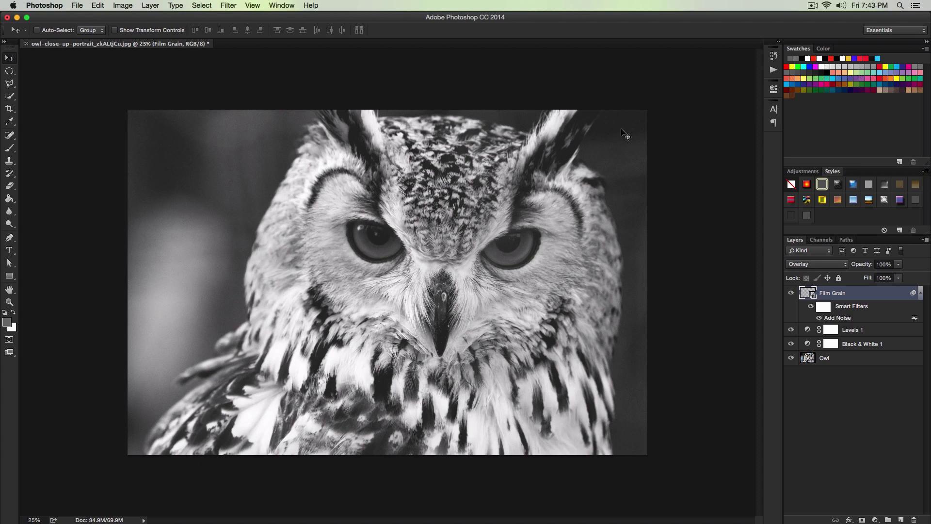
key(super+plus)
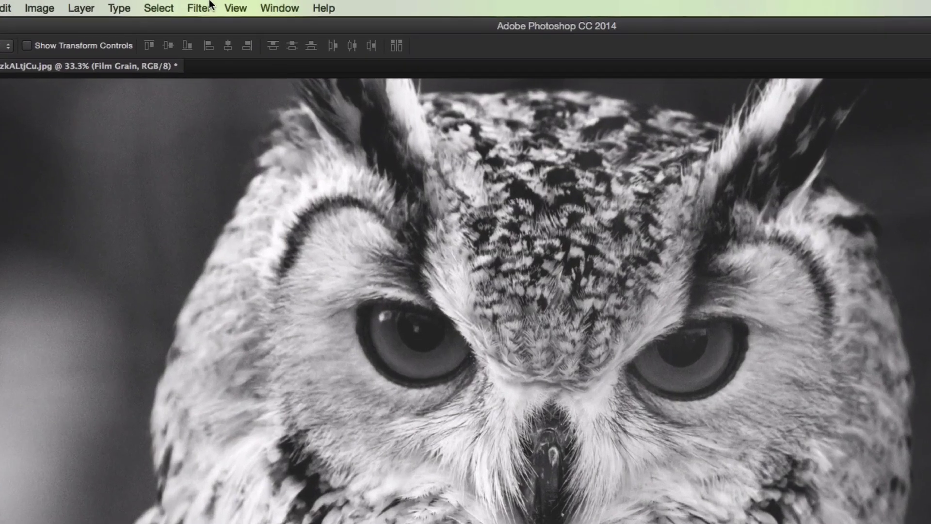
Apply a Gaussian Blur smart filter with a 0.5-pixel radius to Film Grain.
click(228, 5)
mouse_move(244, 112)
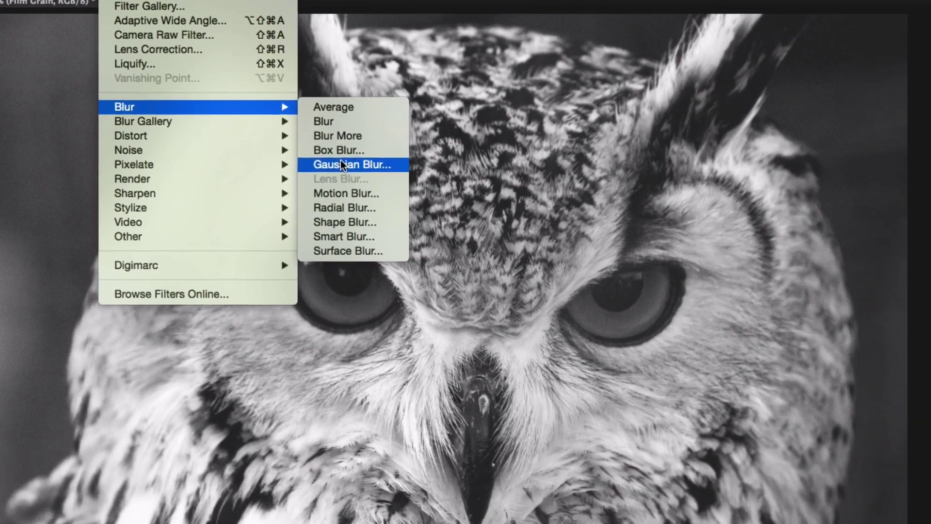
click(420, 233)
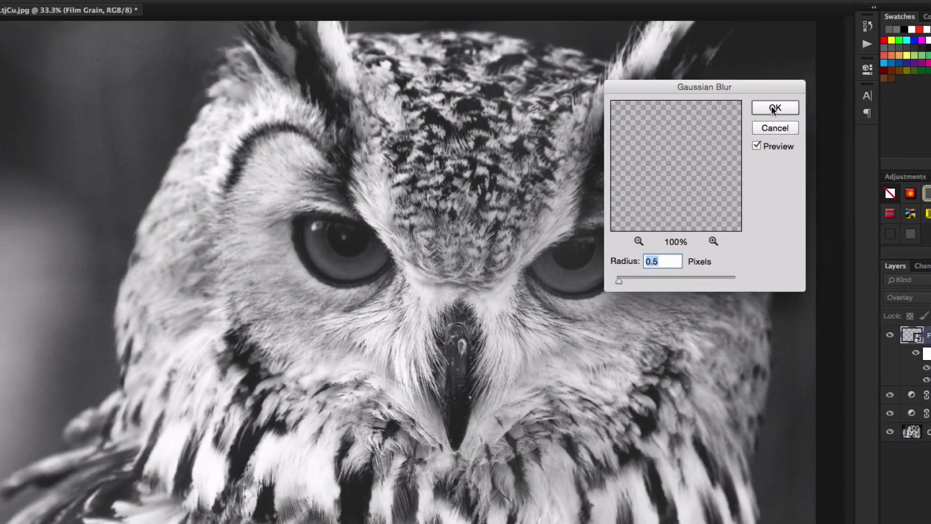
click(773, 109)
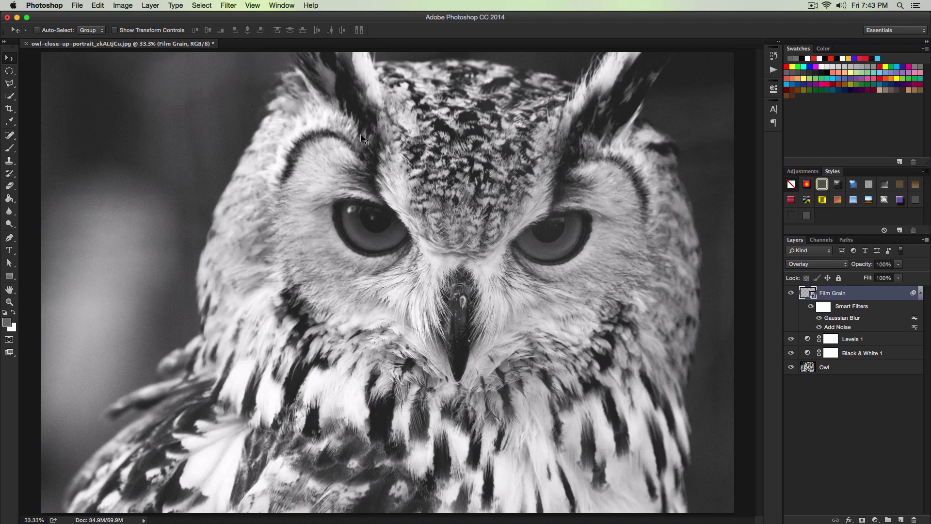
key(super+minus)
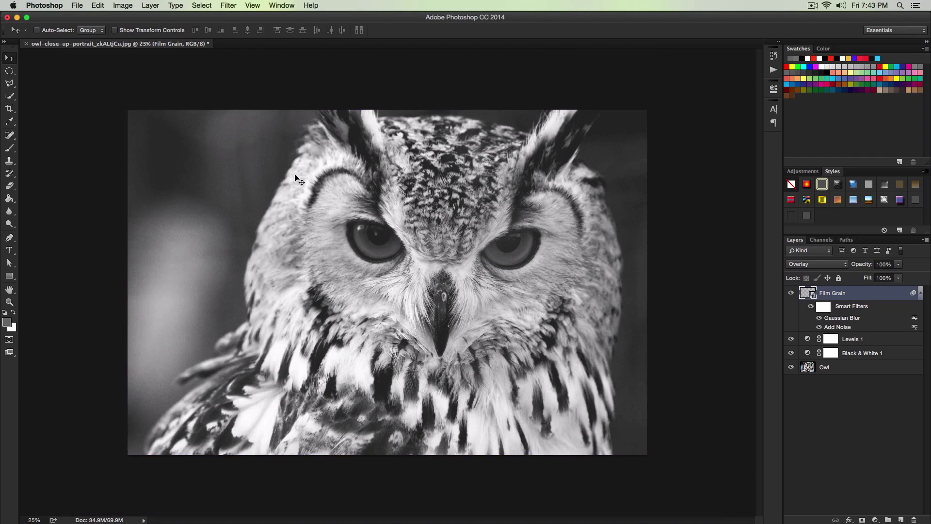
Add a Curves 1 layer that lifts the Red midtones and lowers the Blue midtones.
click(150, 6)
mouse_move(172, 102)
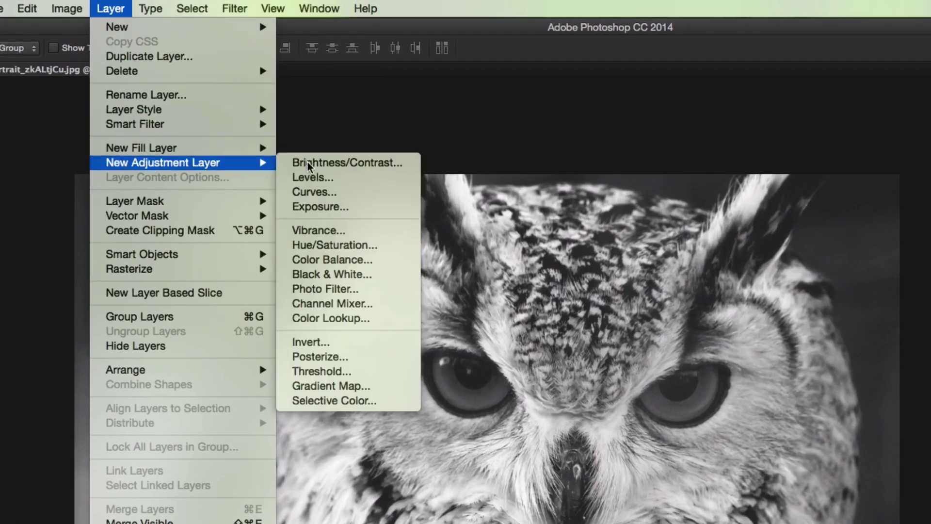
click(350, 193)
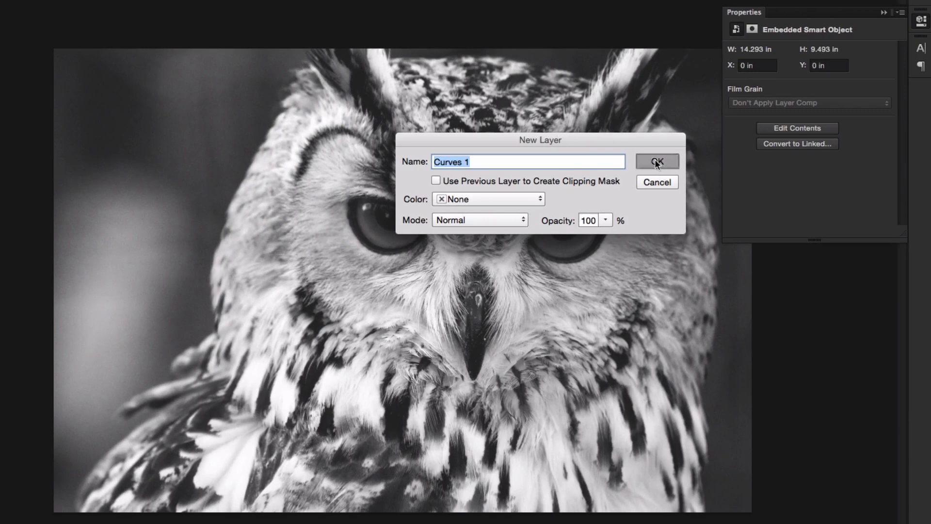
click(656, 162)
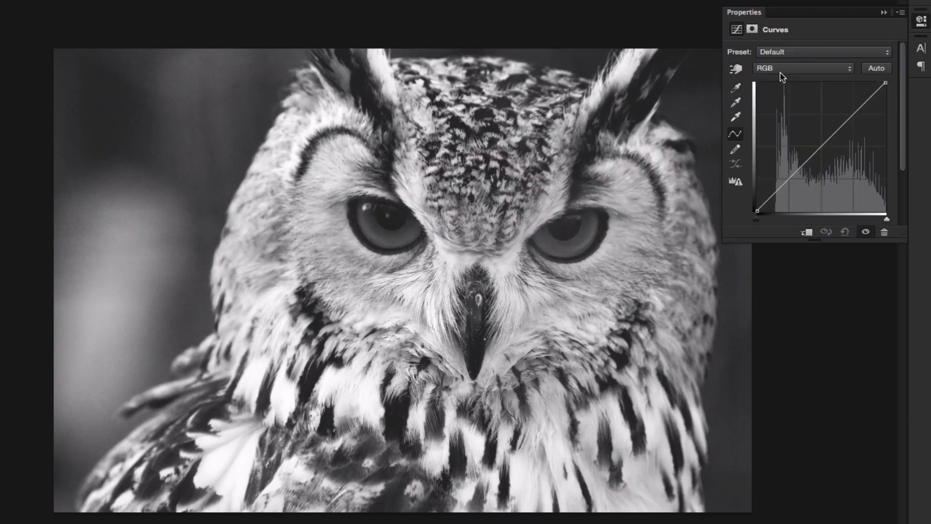
click(776, 68)
click(774, 78)
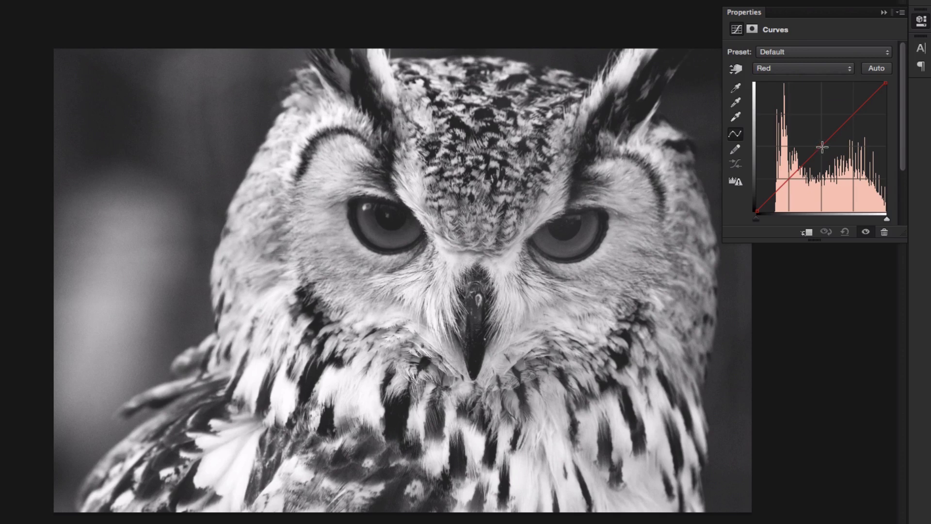
drag(822, 147, 821, 143)
click(775, 70)
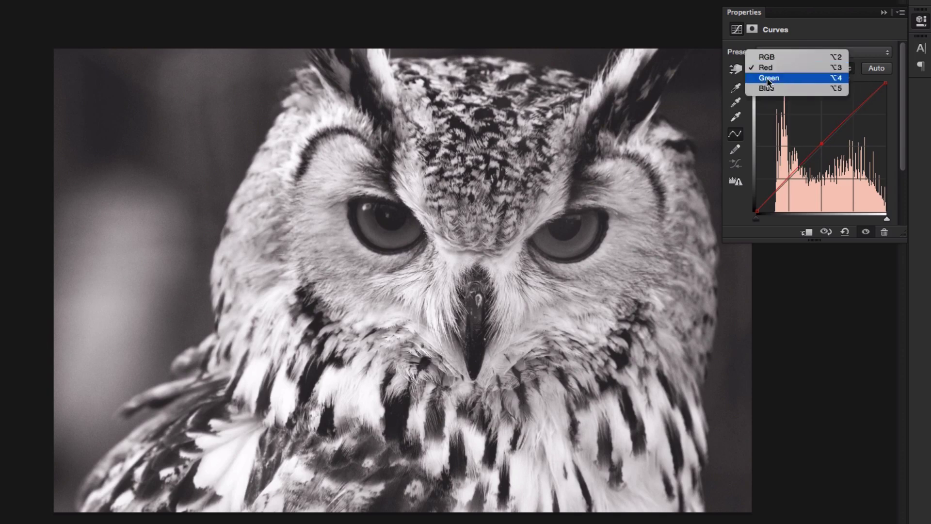
click(766, 87)
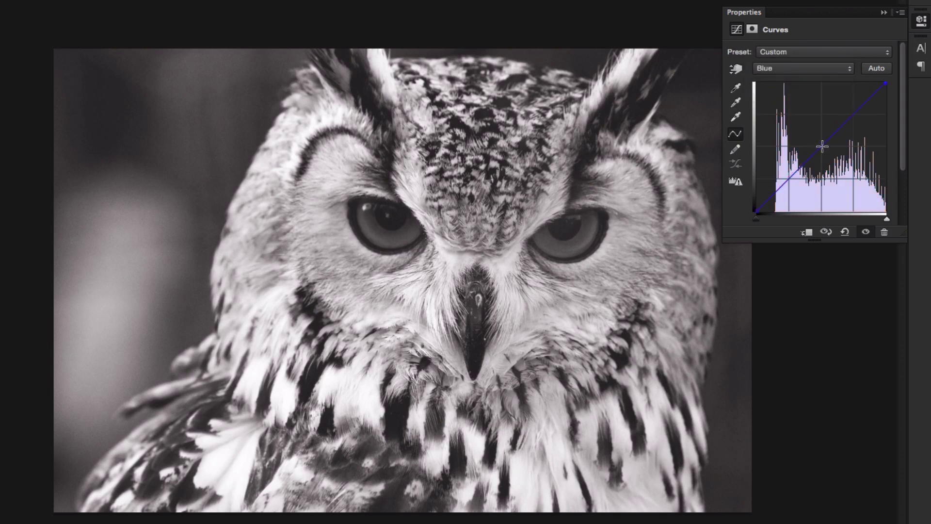
drag(821, 147, 823, 148)
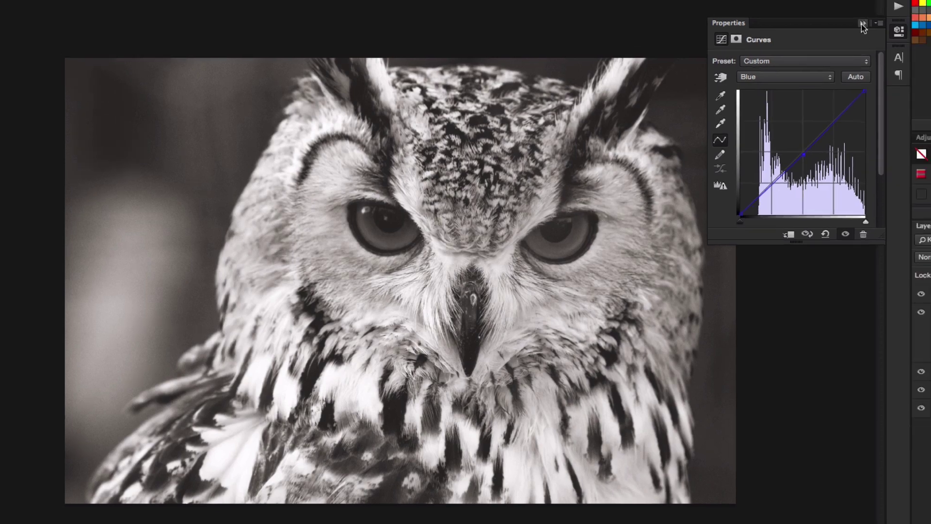
click(883, 12)
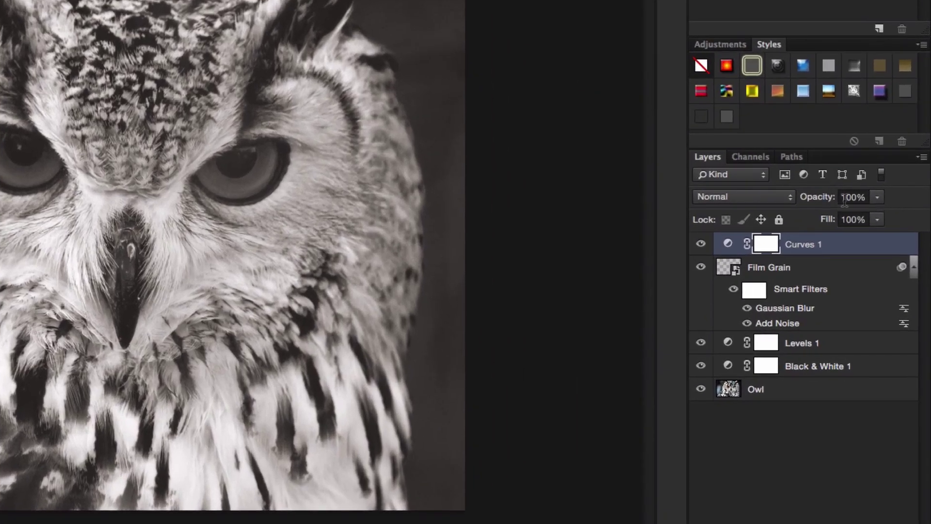
Set the Curves 1 layer opacity to 80% with the Layers panel opacity slider.
click(878, 197)
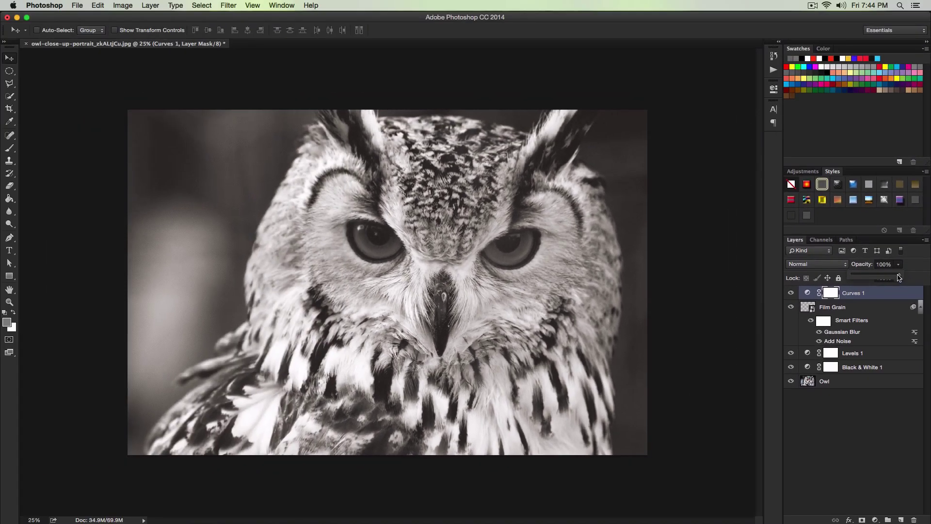
drag(898, 277, 890, 277)
click(914, 263)
drag(790, 293, 791, 352)
drag(790, 293, 790, 371)
click(790, 371)
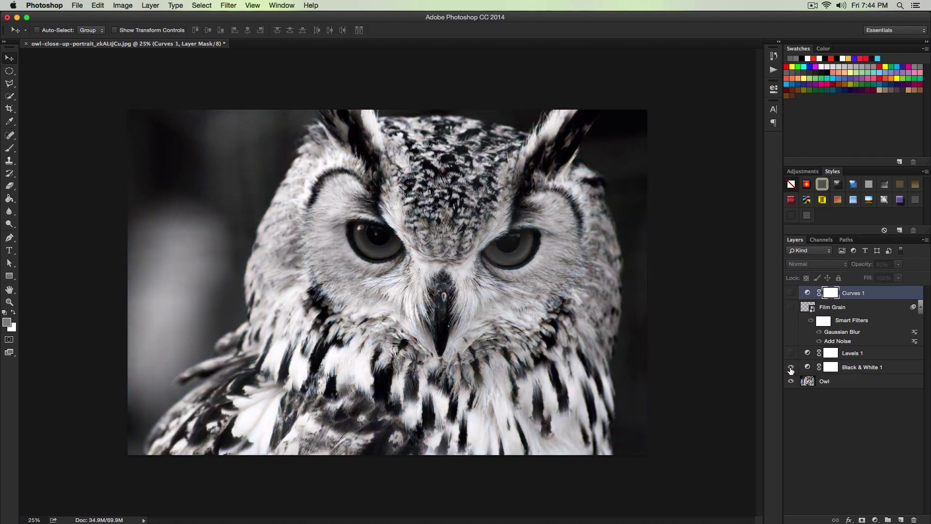
click(791, 353)
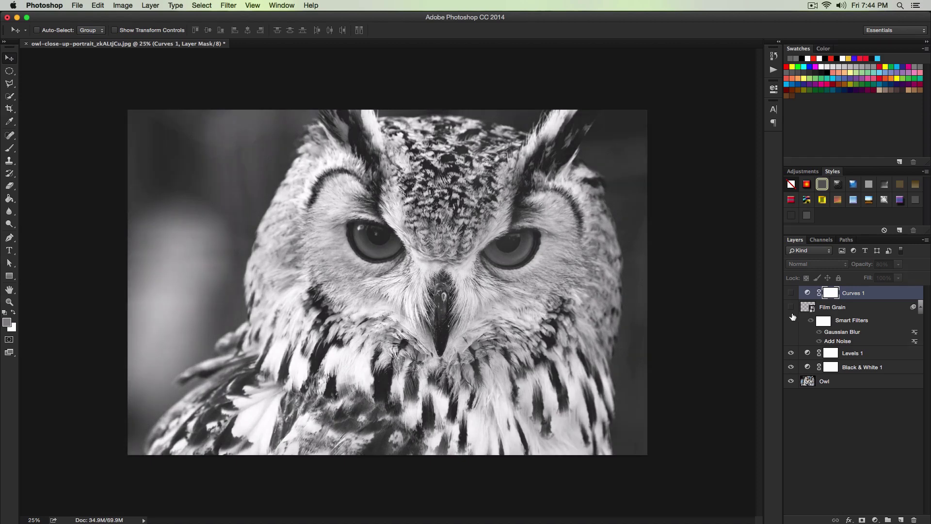
click(791, 293)
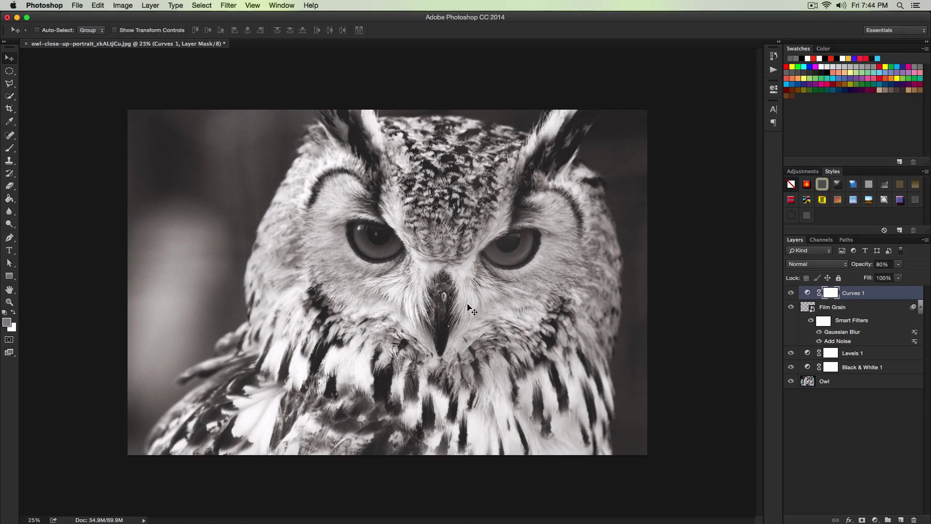